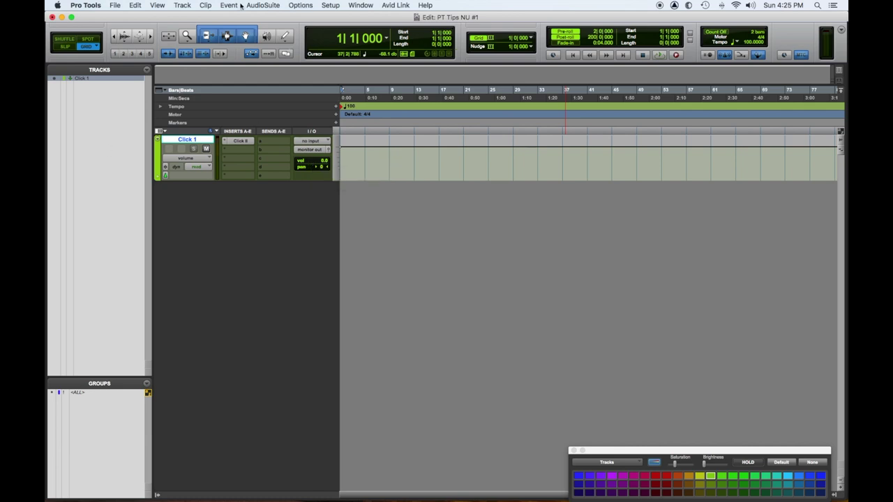
Open the Track menu in the PT Tips NU #1 session that holds only Click 1
{"action": "left_click", "coordinate": [183, 6]}
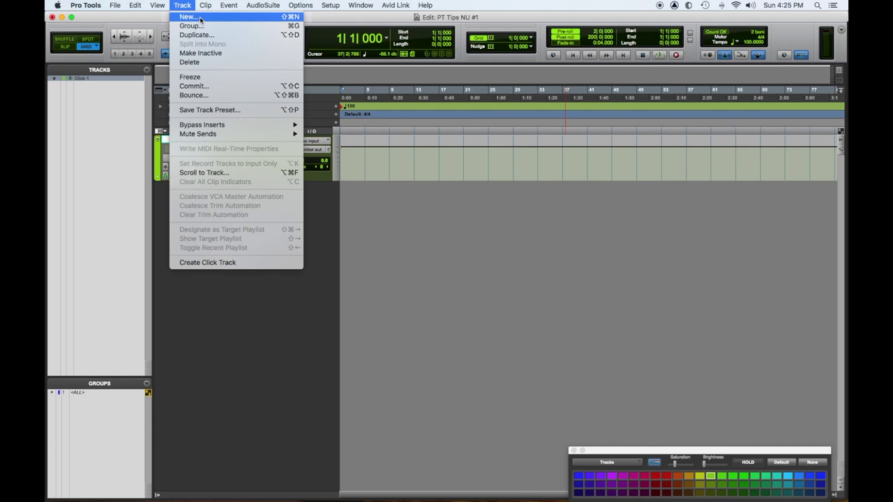
Create one stereo instrument track named 'drums'
{"action": "left_click", "coordinate": [290, 17]}
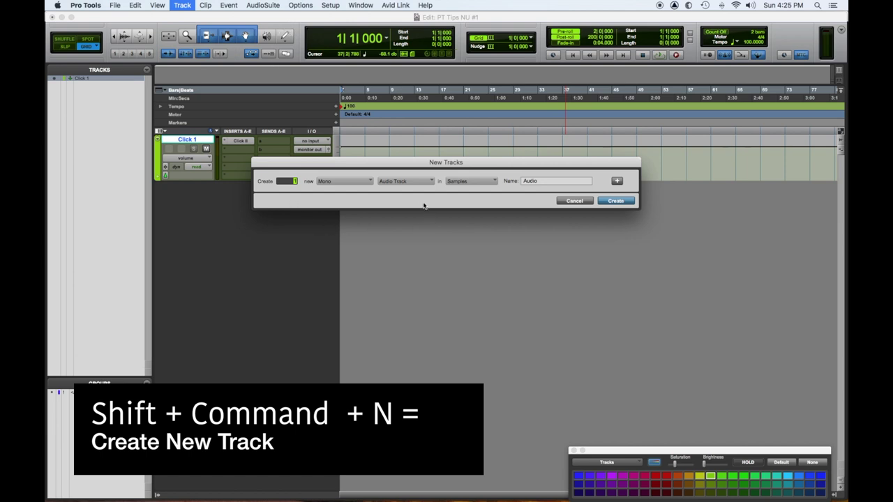
{"action": "left_click", "coordinate": [363, 182]}
{"action": "left_click", "coordinate": [368, 190]}
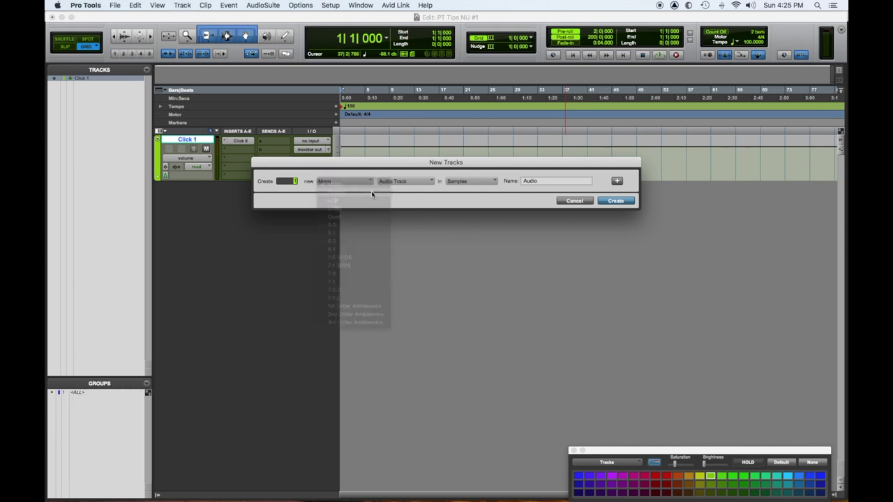
{"action": "left_click", "coordinate": [426, 183]}
{"action": "left_click", "coordinate": [415, 225]}
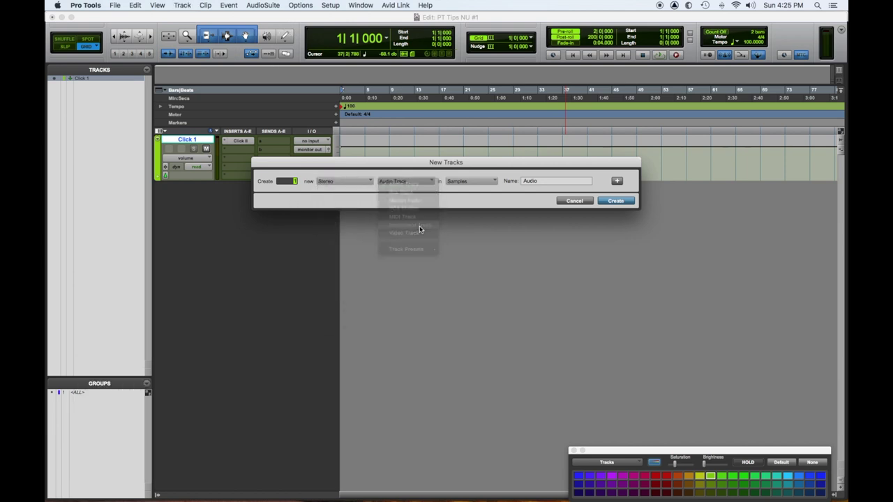
{"action": "double_click", "coordinate": [536, 181]}
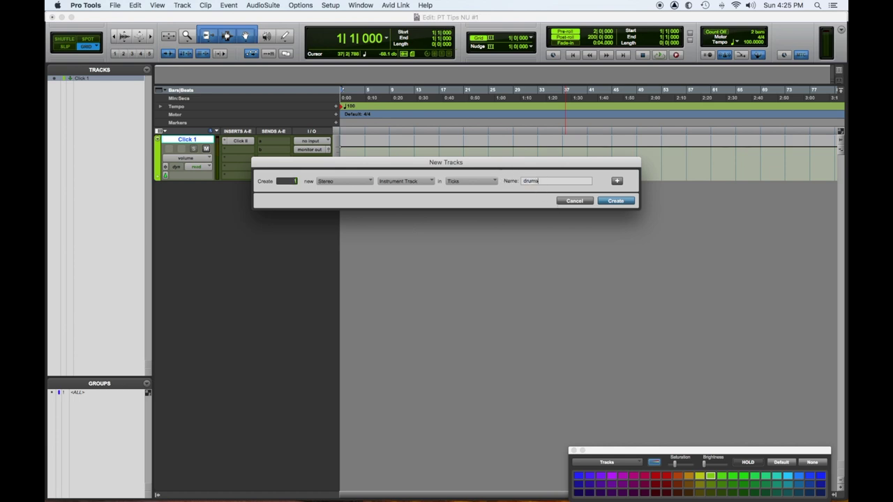
{"action": "type", "text": "drums"}
{"action": "key", "text": "Return"}
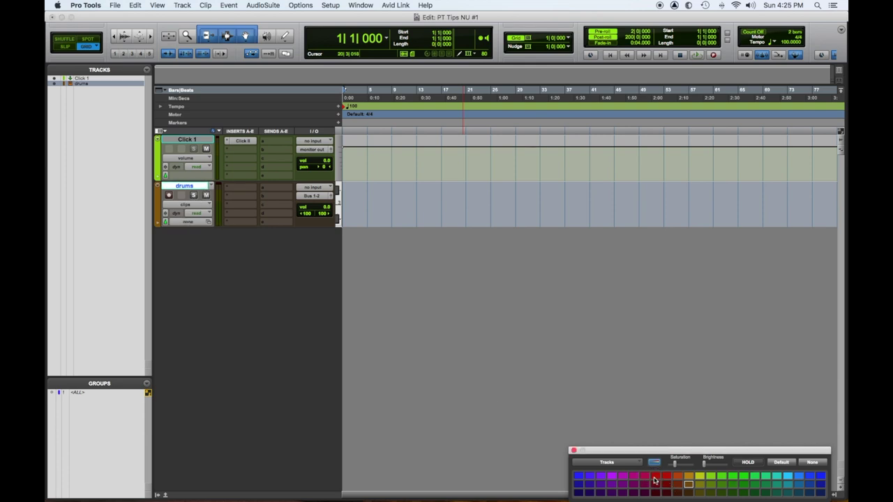
Colour the drums track red and set its output to monitor out
{"action": "left_click", "coordinate": [654, 480]}
{"action": "left_click", "coordinate": [315, 196]}
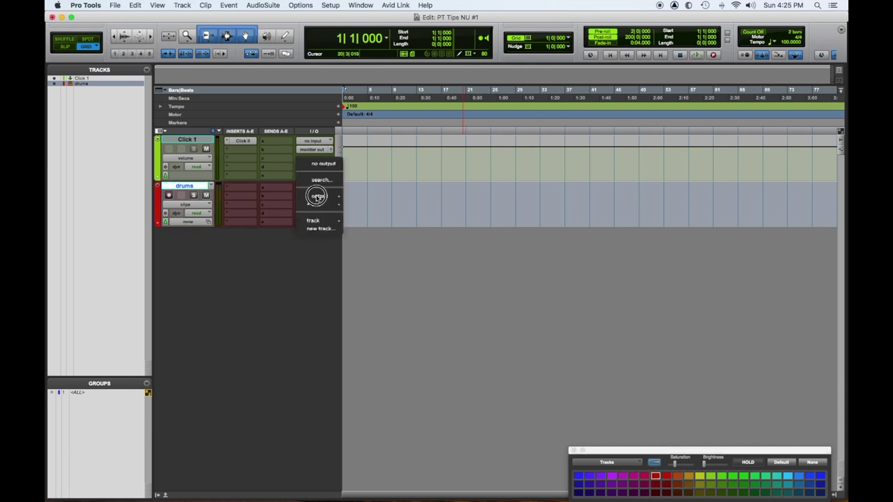
{"action": "mouse_move", "coordinate": [316, 196]}
{"action": "left_click", "coordinate": [382, 196]}
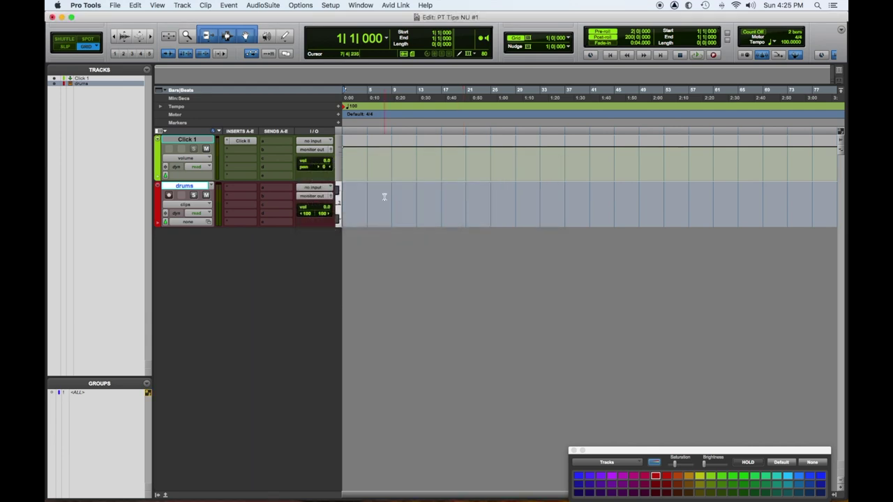
Insert Superior Drummer 3 (stereo) on the drums track from Multichannel Native > Toontrack
{"action": "left_click", "coordinate": [227, 196]}
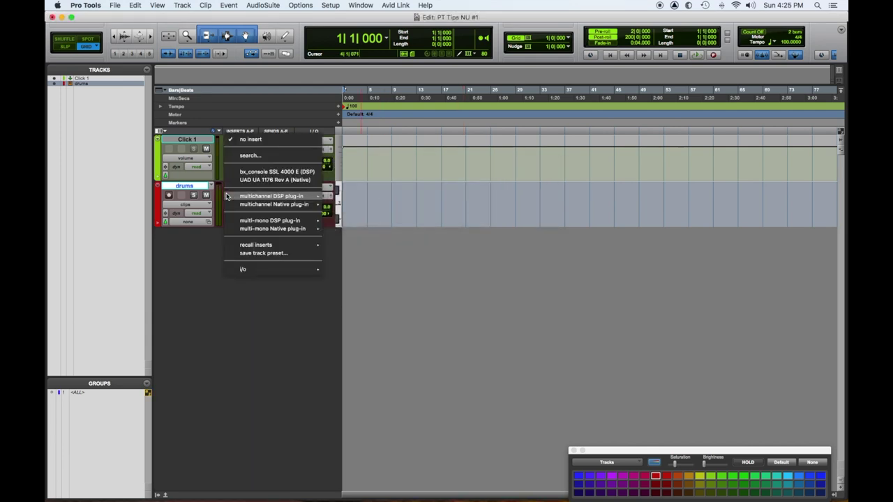
{"action": "mouse_move", "coordinate": [273, 204]}
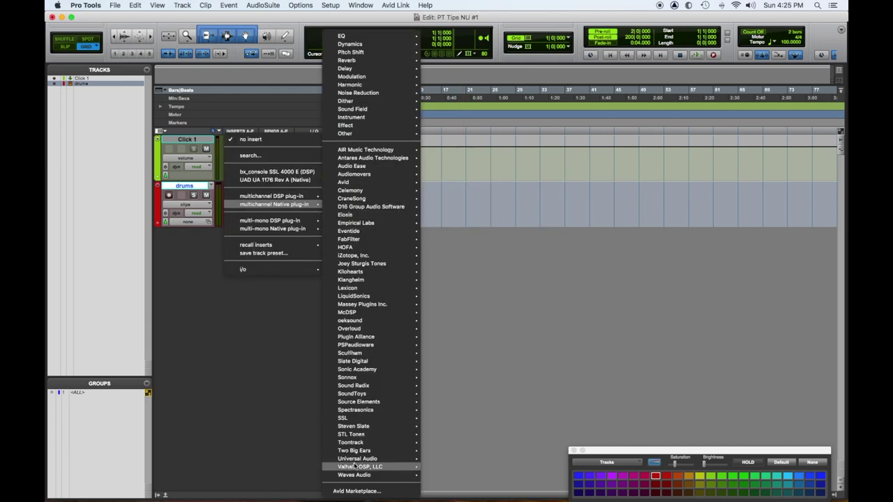
{"action": "mouse_move", "coordinate": [357, 444]}
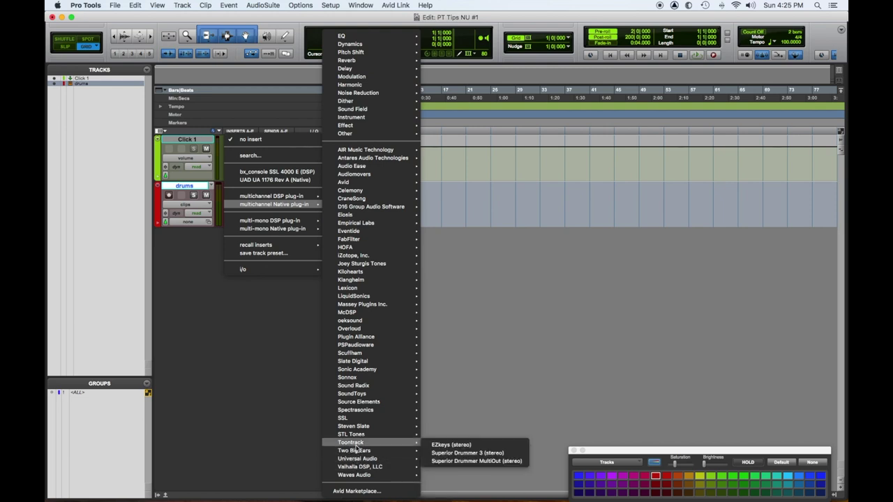
{"action": "left_click", "coordinate": [469, 444]}
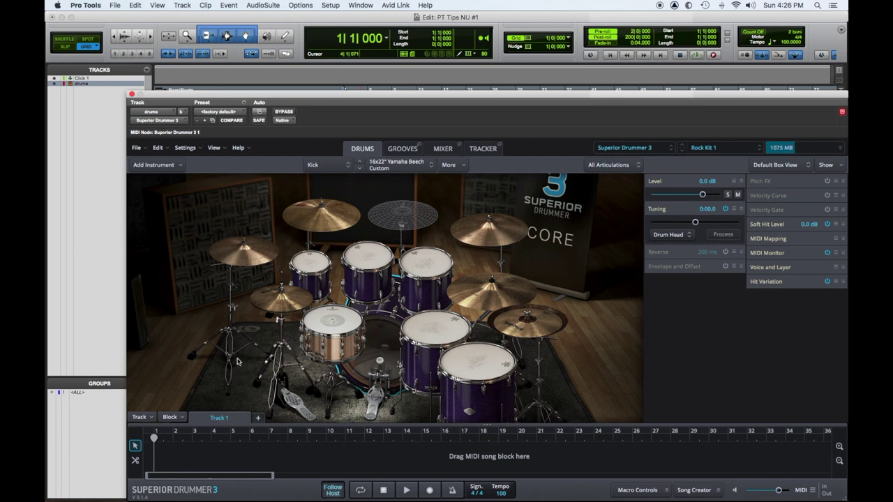
Audition Rock Kit 1's snare, both floor toms and kick, then go to the Grooves page
{"action": "left_click", "coordinate": [333, 330]}
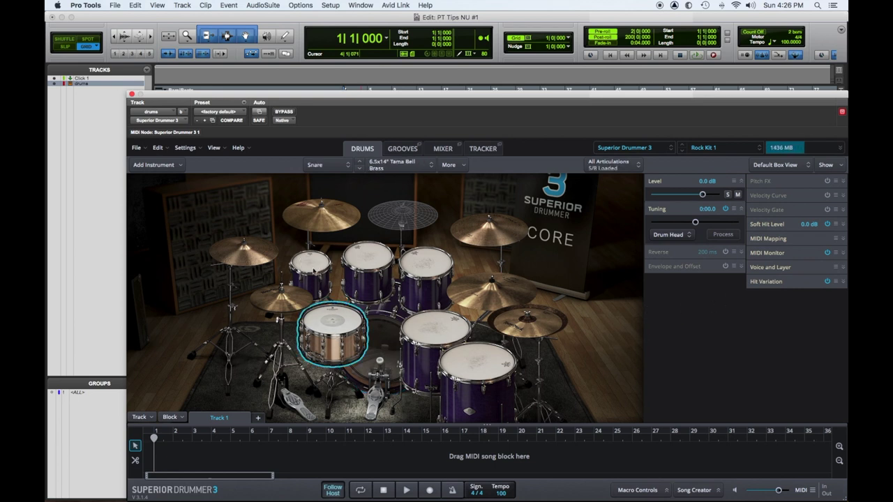
{"action": "left_click", "coordinate": [438, 326]}
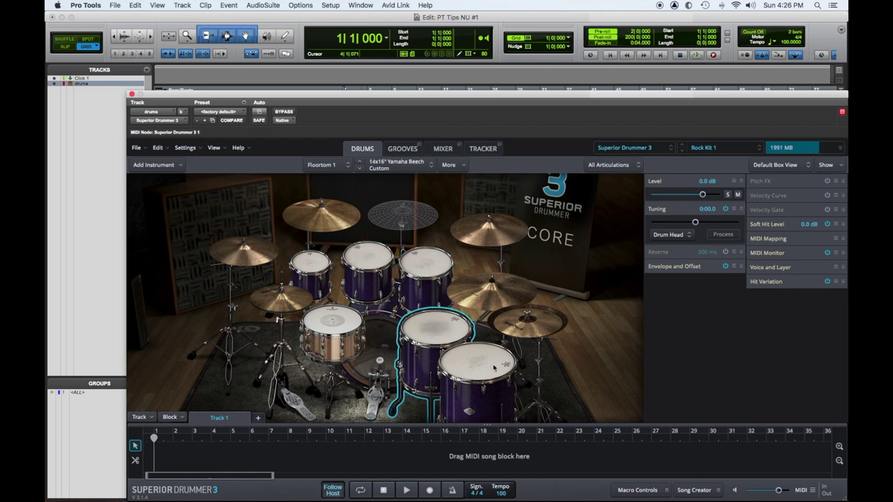
{"action": "left_click", "coordinate": [494, 367]}
{"action": "left_click", "coordinate": [380, 353]}
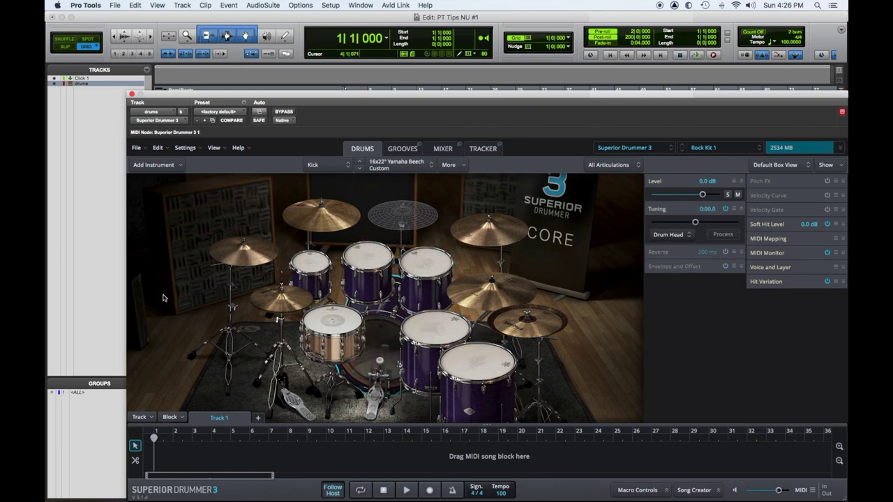
{"action": "left_click", "coordinate": [404, 149]}
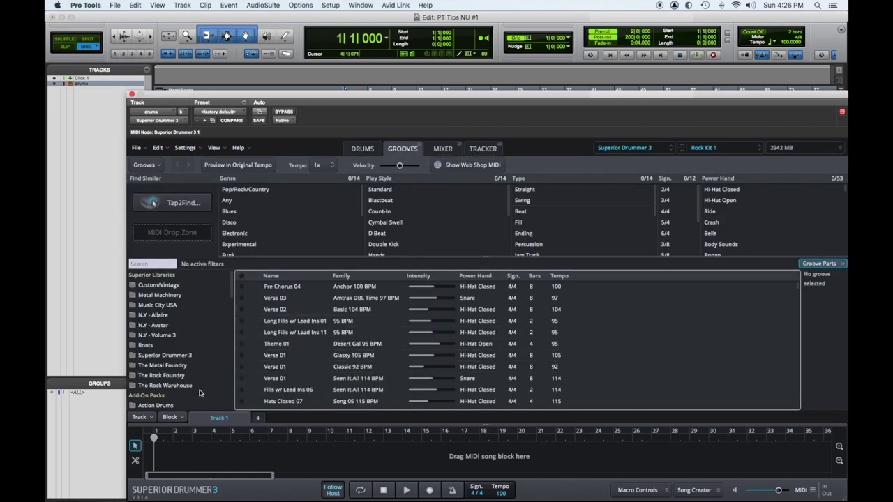
Pick Verse 01 from The Rock Foundry's Verse grooves and close the Superior Drummer window
{"action": "scroll", "coordinate": [192, 349], "scroll_direction": "down", "scroll_amount": 3}
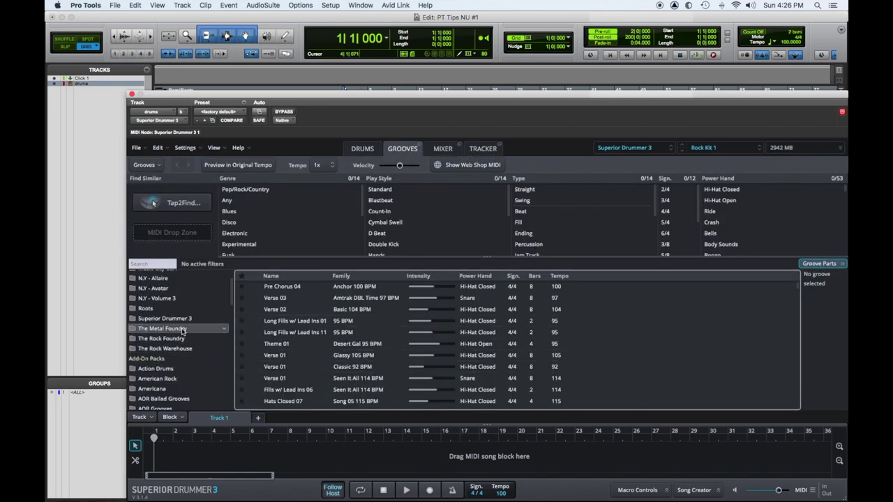
{"action": "left_click", "coordinate": [164, 338]}
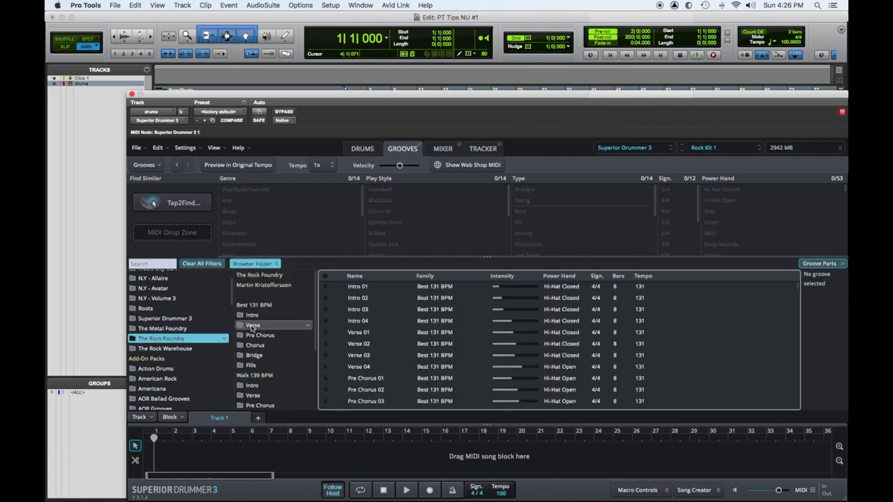
{"action": "left_click", "coordinate": [251, 324]}
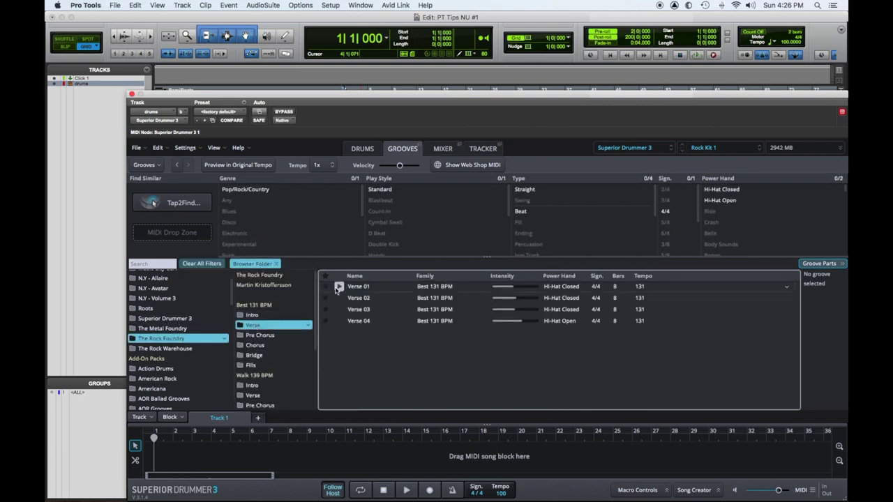
{"action": "left_click", "coordinate": [337, 288]}
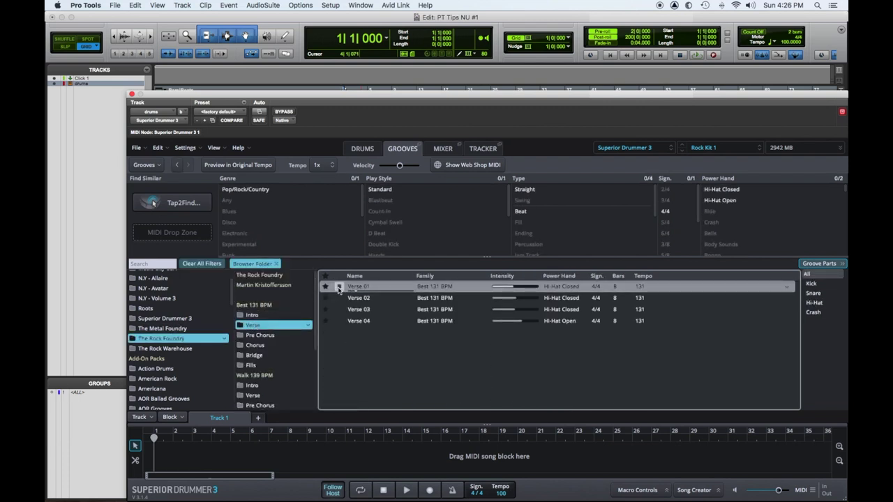
{"action": "left_click", "coordinate": [132, 94]}
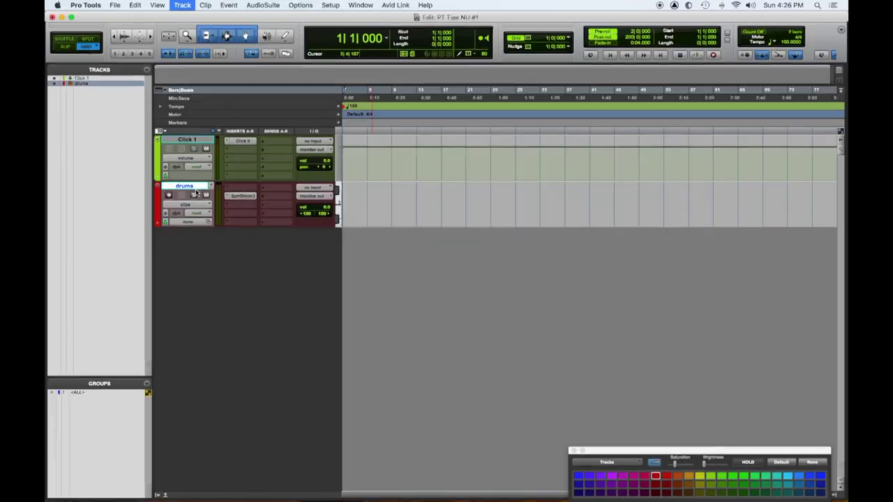
Add three new MIDI tracks, MIDI 1 to MIDI 3, below drums
{"action": "key", "text": "super+shift+n"}
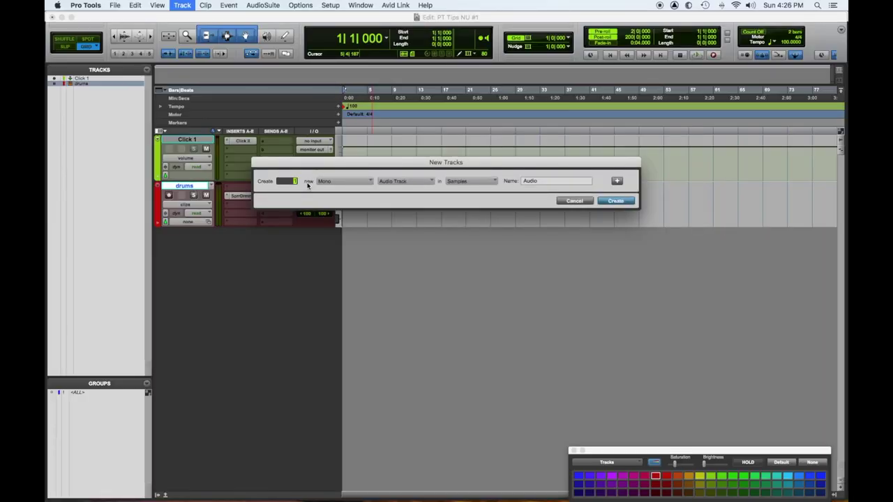
{"action": "left_click", "coordinate": [418, 181]}
{"action": "left_click", "coordinate": [403, 217]}
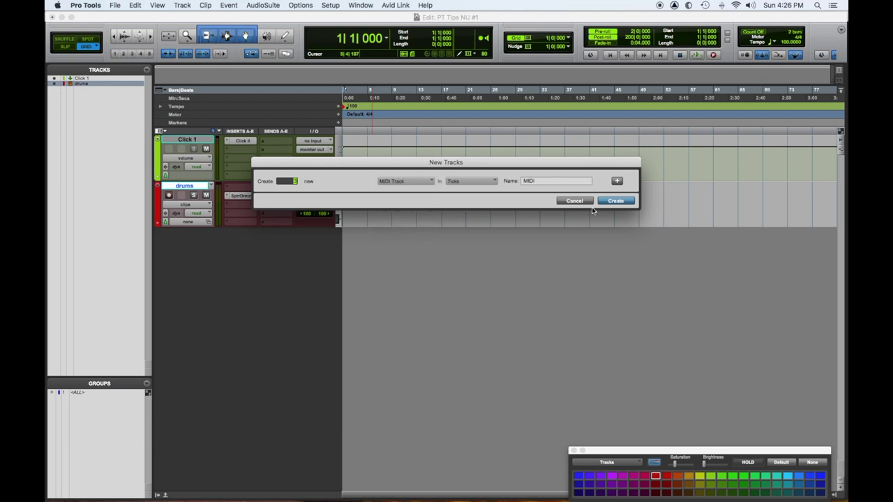
{"action": "left_click", "coordinate": [614, 200]}
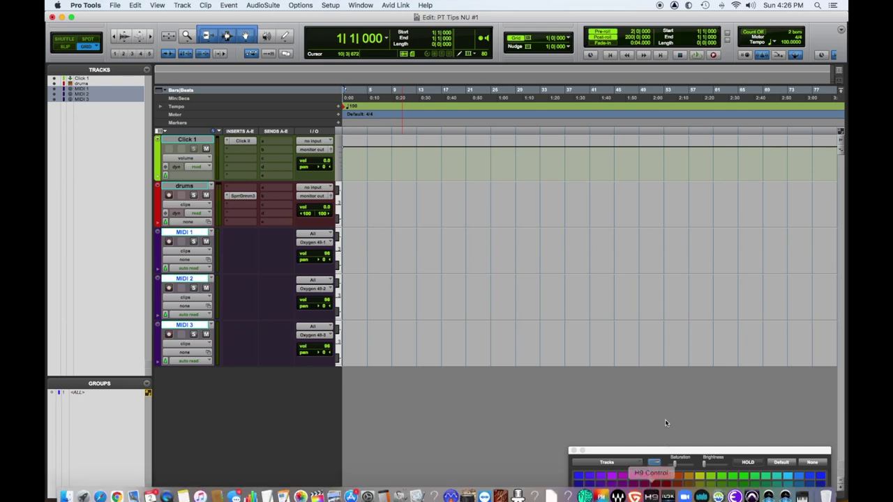
Colour the three MIDI tracks magenta and rename them kick, sd and hat
{"action": "left_click", "coordinate": [645, 486]}
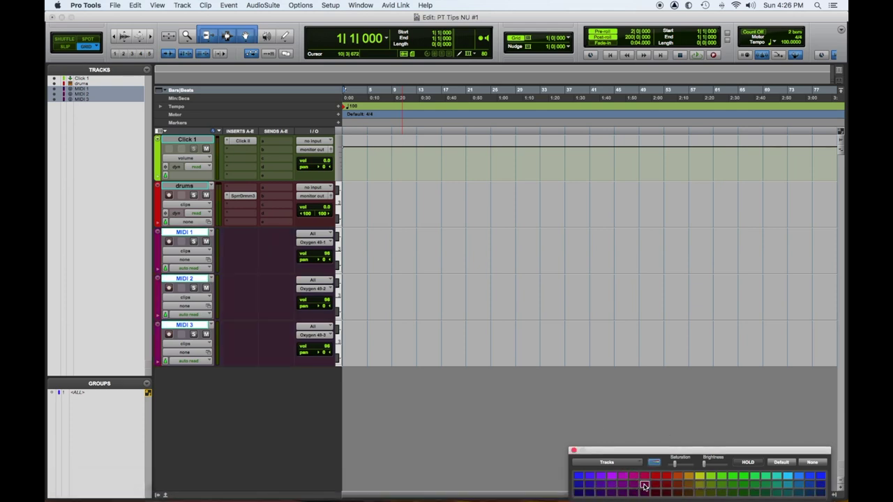
{"action": "double_click", "coordinate": [185, 232]}
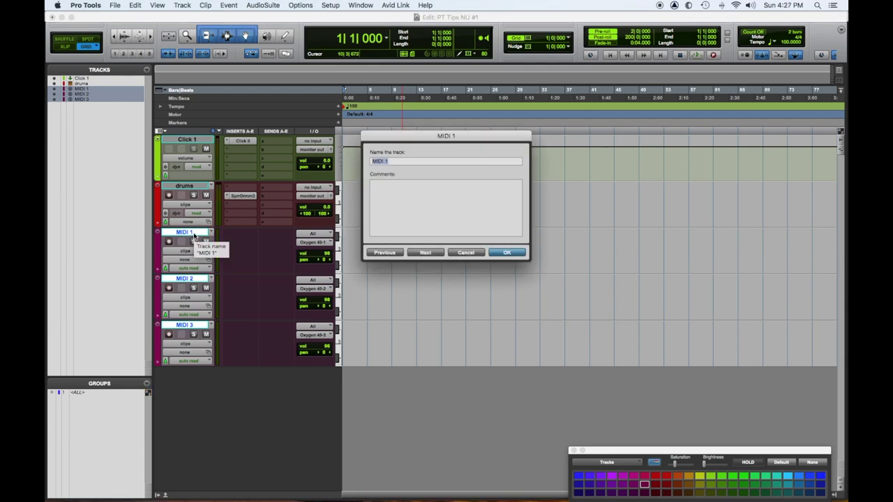
{"action": "type", "text": "kick"}
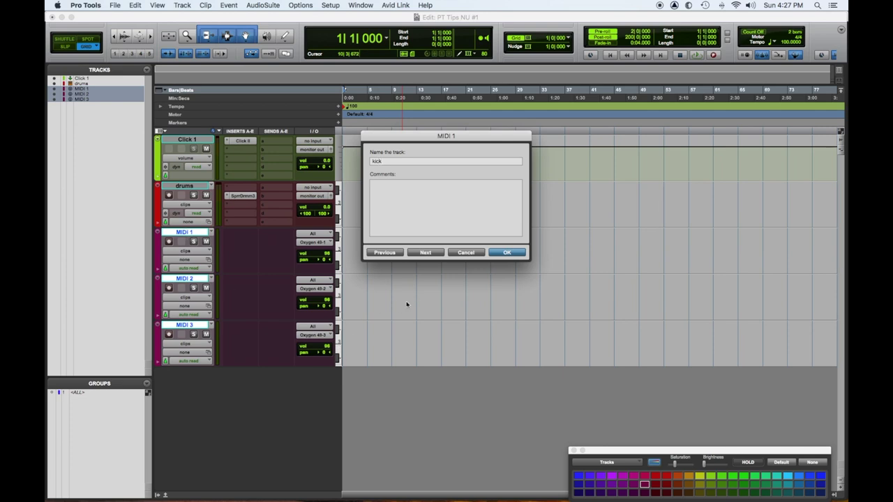
{"action": "left_click", "coordinate": [432, 254]}
{"action": "type", "text": "sd"}
{"action": "key", "text": "super+Right"}
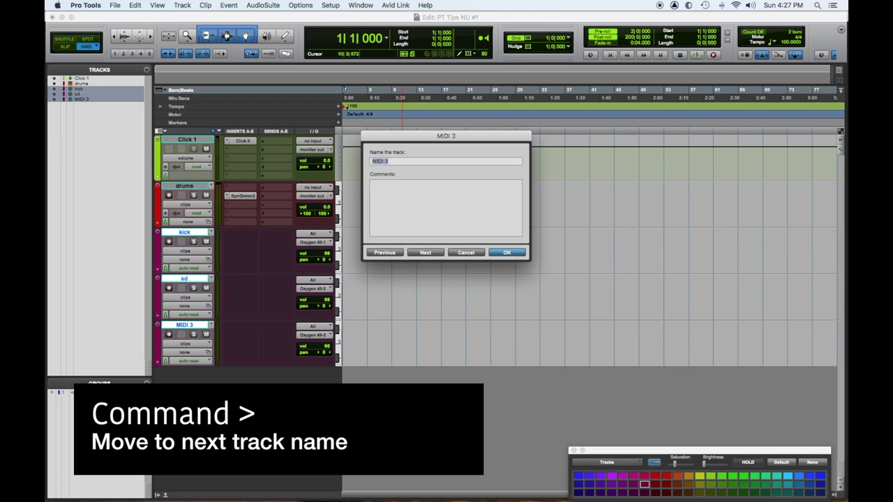
{"action": "type", "text": "hat"}
{"action": "key", "text": "Return"}
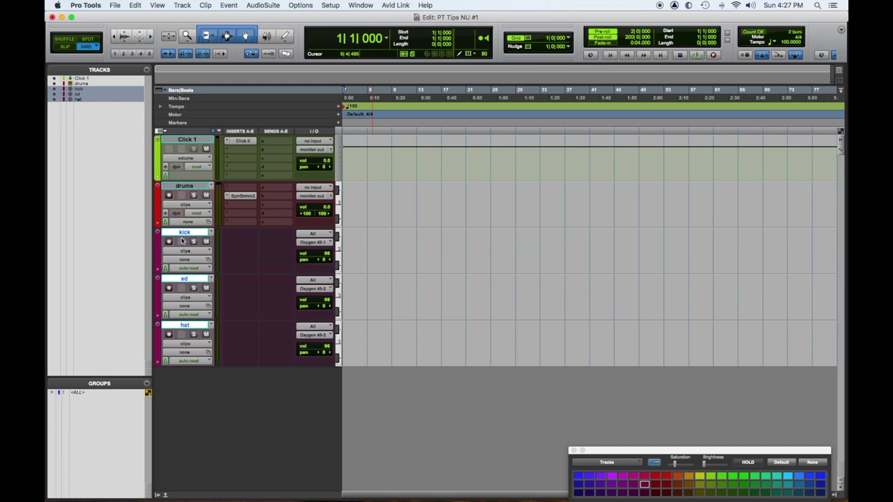
Route the MIDI output of kick, sd and hat to Superior Drummer 3 on drums
{"action": "left_click", "coordinate": [314, 242]}
{"action": "mouse_move", "coordinate": [318, 229]}
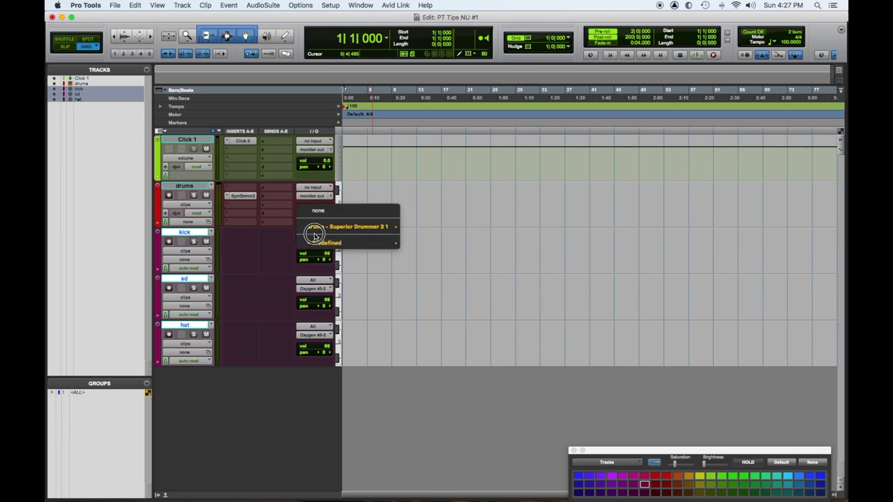
{"action": "left_click", "coordinate": [406, 232]}
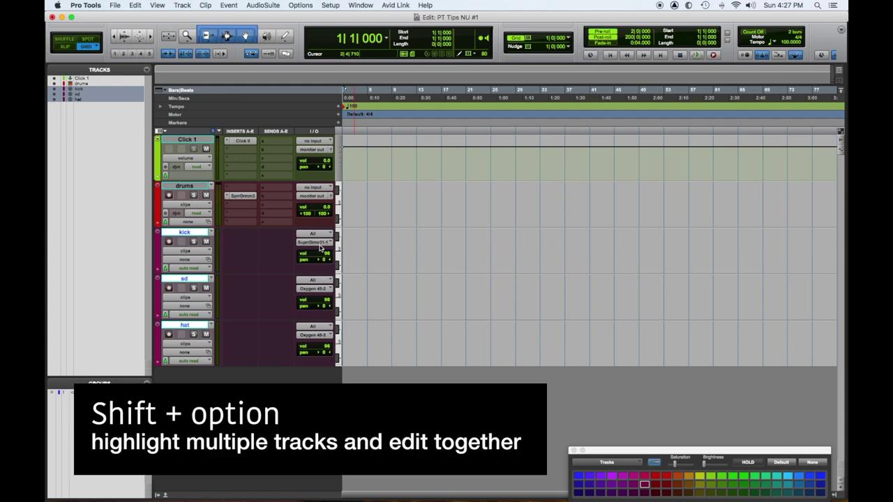
{"action": "left_click", "coordinate": [320, 242], "text": "alt+shift"}
{"action": "mouse_move", "coordinate": [391, 242]}
{"action": "left_click", "coordinate": [421, 245], "text": "alt+shift"}
Set the kick, sd and hat tracks to the large track height
{"action": "left_click", "coordinate": [339, 251]}
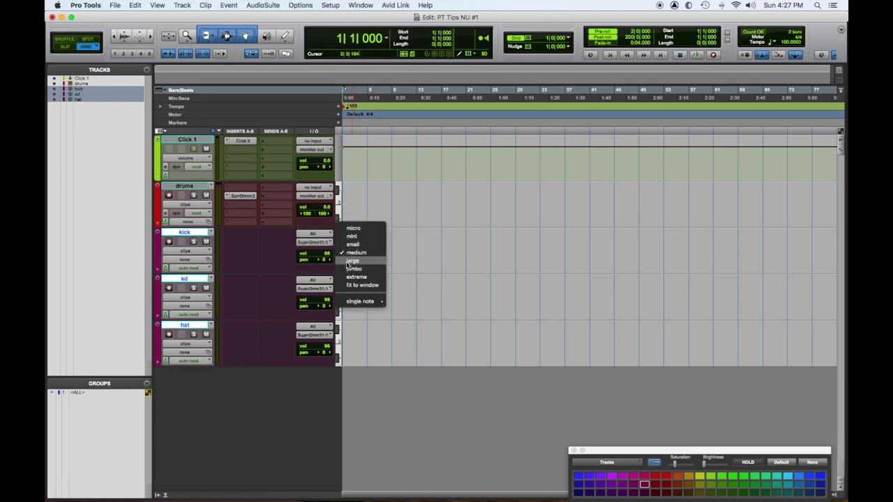
{"action": "left_click", "coordinate": [348, 262]}
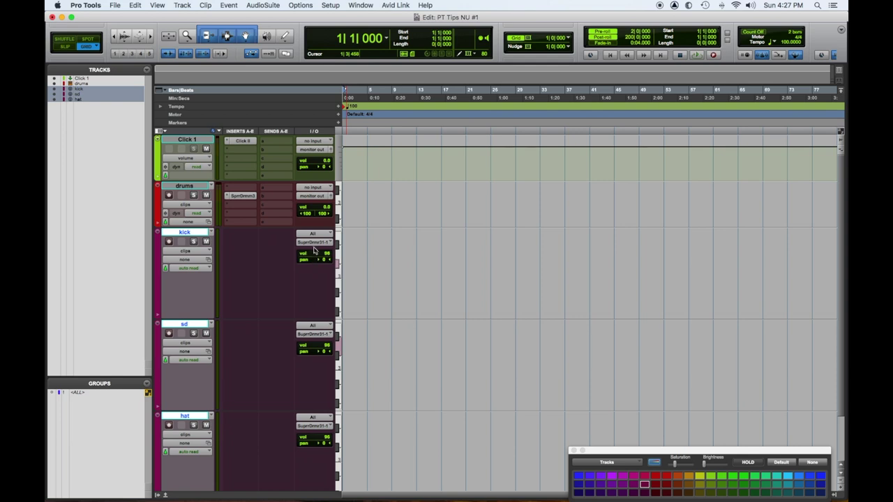
{"action": "left_click", "coordinate": [340, 251]}
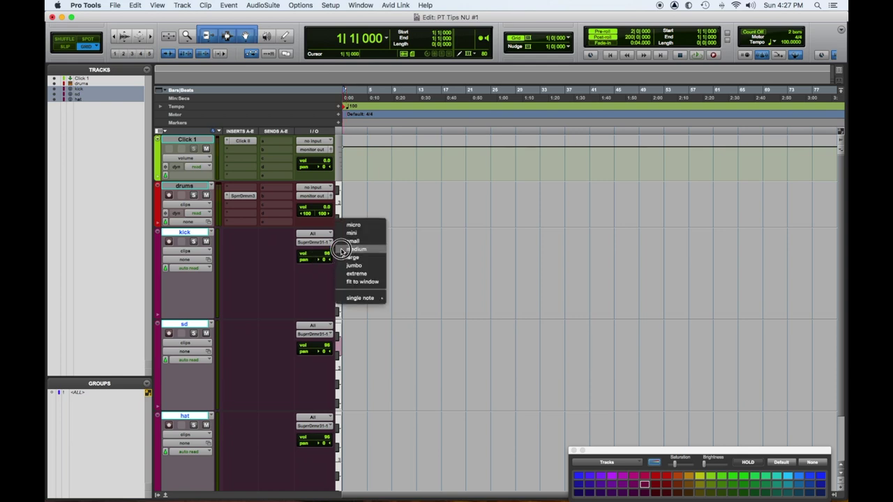